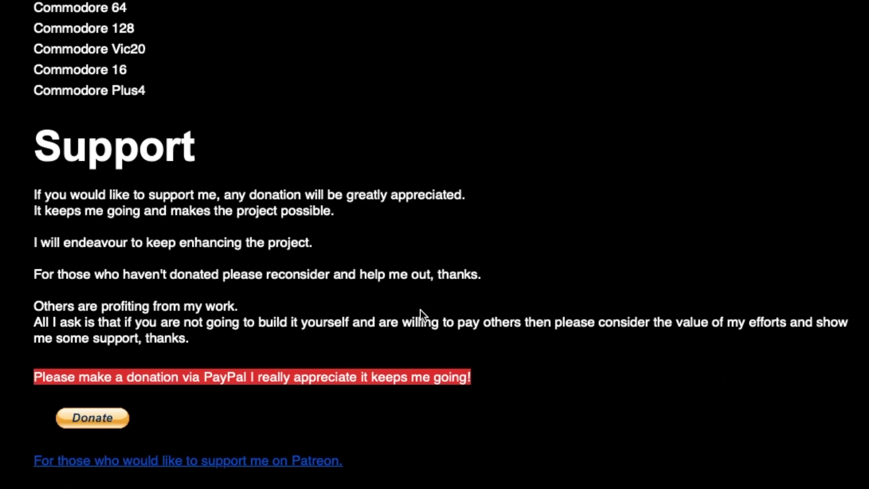
pyautogui.scroll(-5, 421, 315)
pyautogui.scroll(-1, 420, 316)
pyautogui.scroll(-5, 420, 315)
pyautogui.scroll(1, 420, 315)
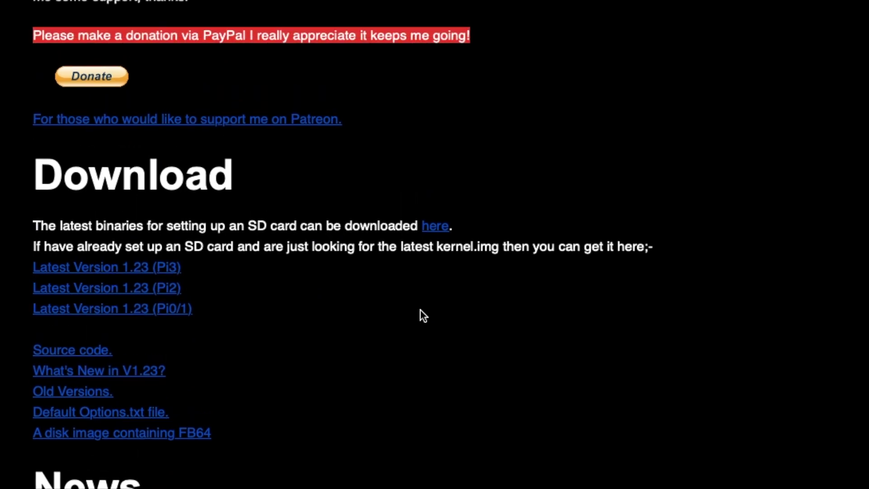
pyautogui.scroll(-1, 420, 315)
pyautogui.scroll(-1, 420, 314)
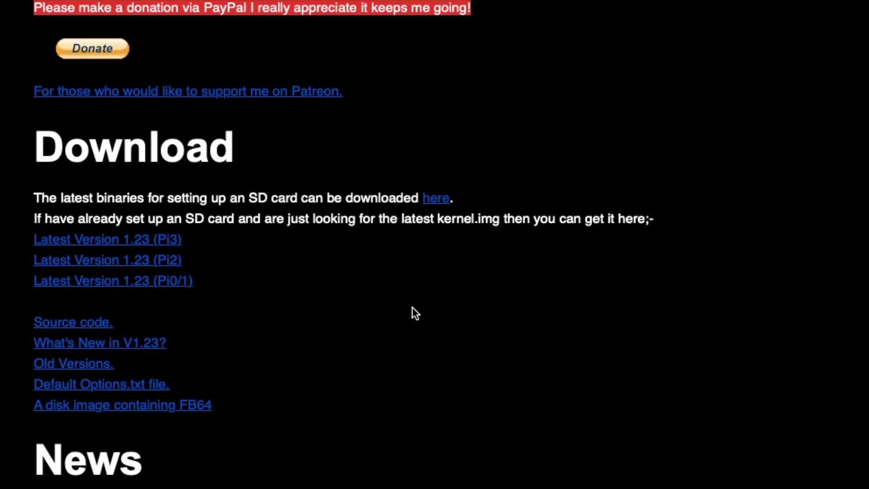
# - Open the 'What's New in V1.23?' release notes from the Download section
pyautogui.click(142, 346)
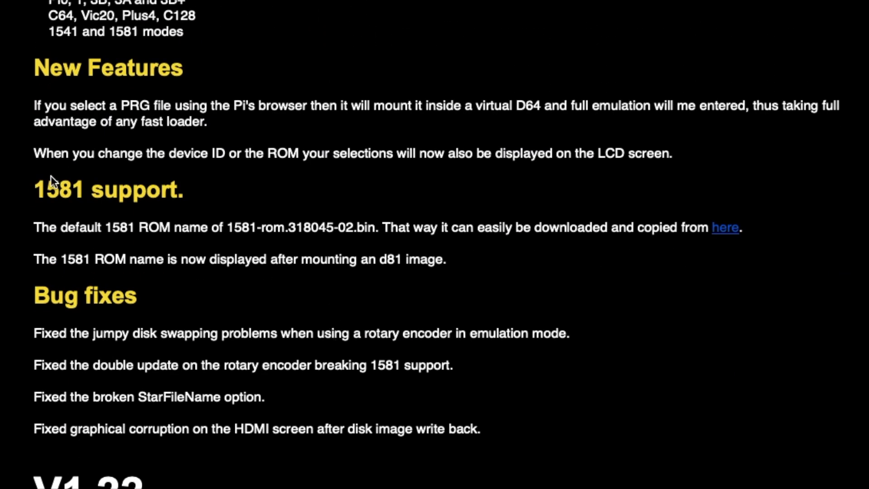
# - Find the default 1581 ROM name, download 1581-rom.318045-02.bin, and copy it onto VOLUME1
pyautogui.moveTo(36, 189); pyautogui.dragTo(195, 191)
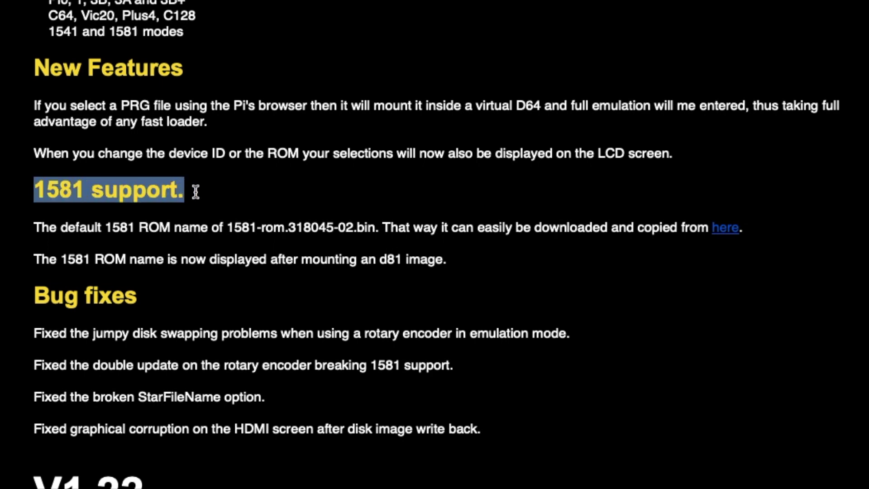
pyautogui.click(39, 228)
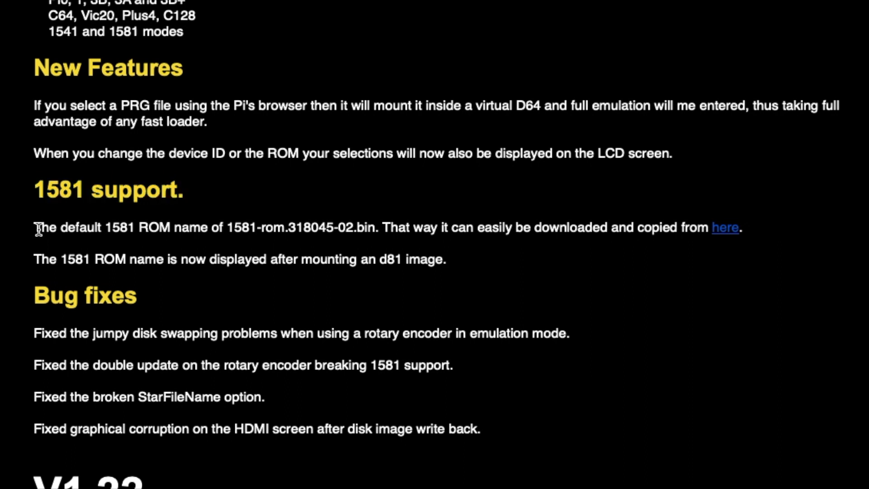
pyautogui.moveTo(279, 214); pyautogui.dragTo(382, 227)
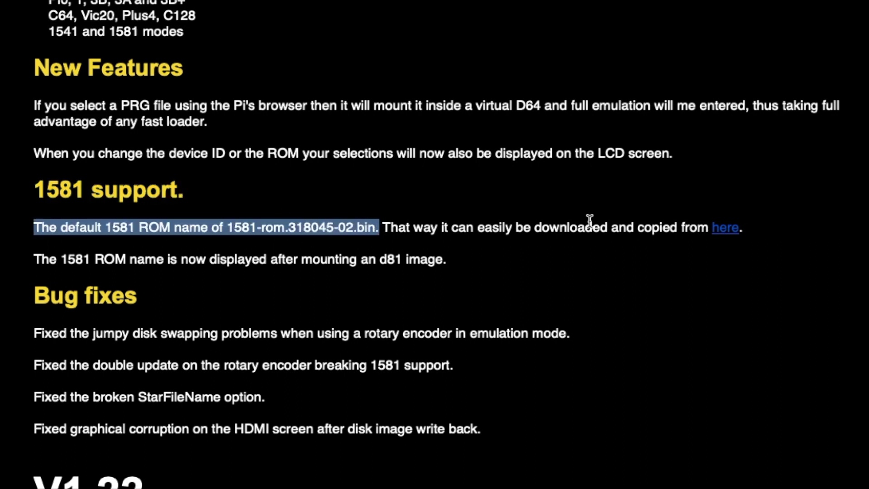
pyautogui.click(720, 229)
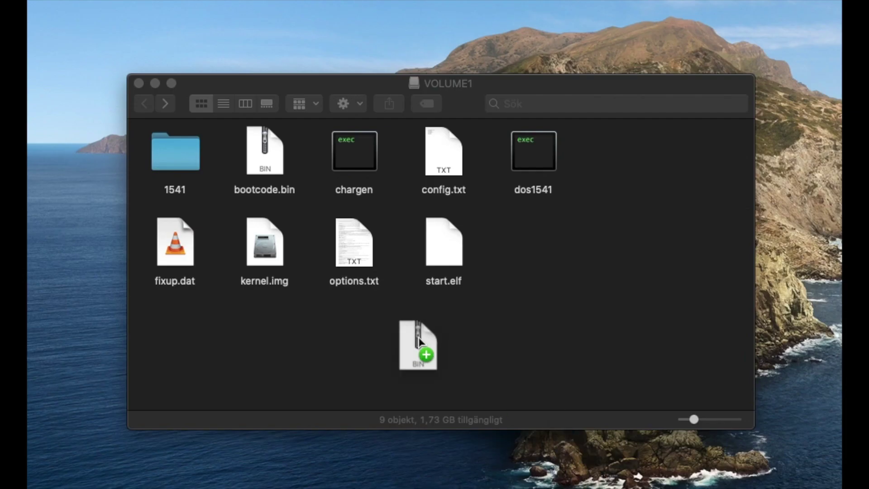
pyautogui.moveTo(572, 435); pyautogui.dragTo(419, 337)
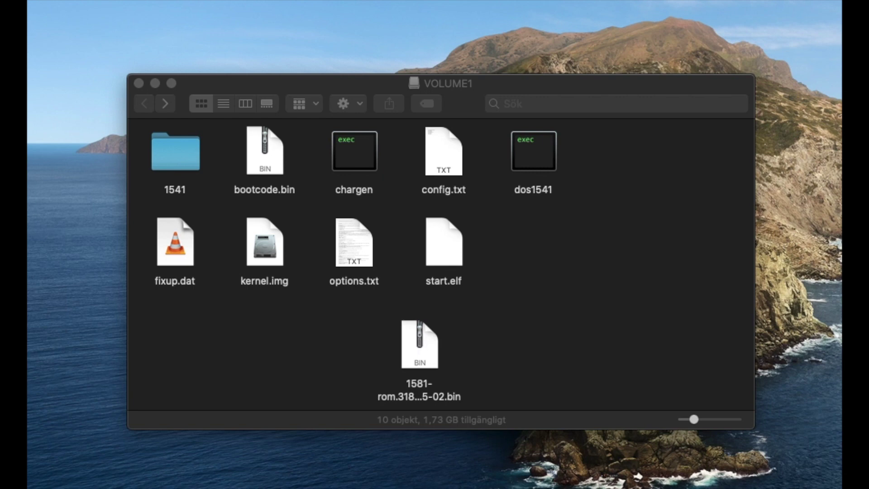
# - Copy welcomaboard.d81 from the desktop into the VOLUME1 1541 folder
pyautogui.moveTo(582, 252); pyautogui.dragTo(178, 159)
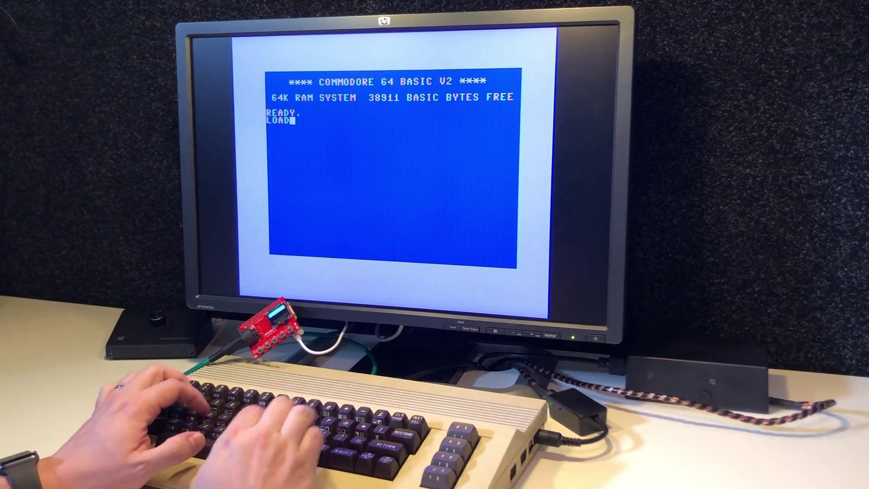
pyautogui.write('"*",8')
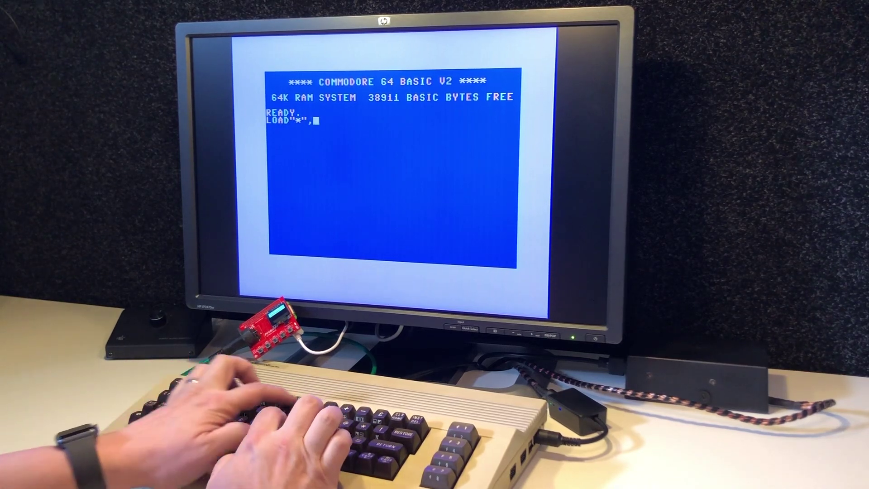
pyautogui.write(',1')
# - Submit LOAD"*",8,1 and skip the crack intro with Space
pyautogui.press('Return')
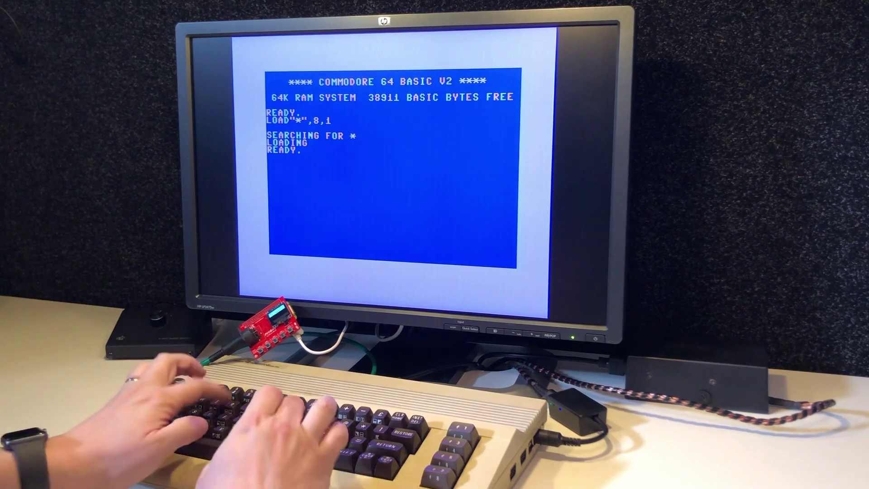
pyautogui.write('RUN')
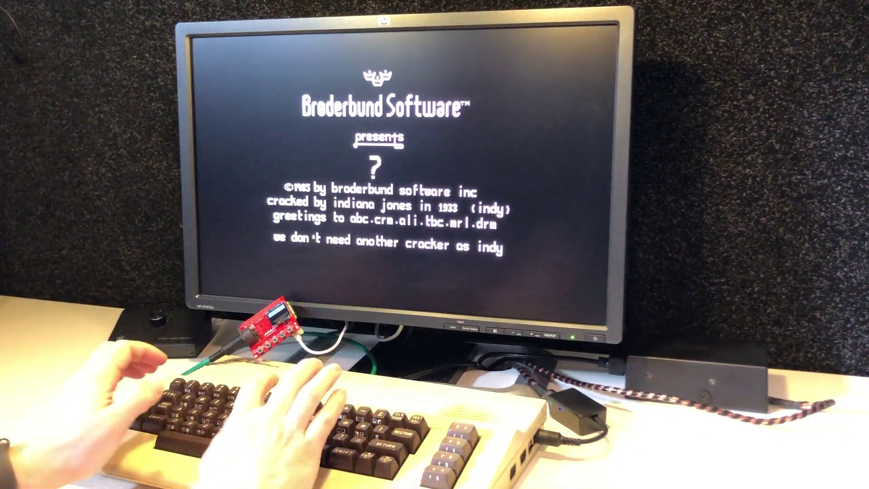
pyautogui.press('space')
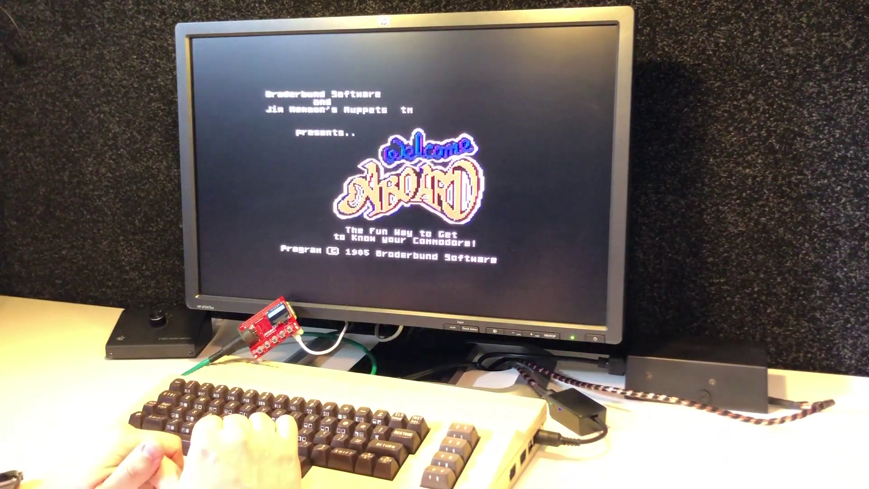